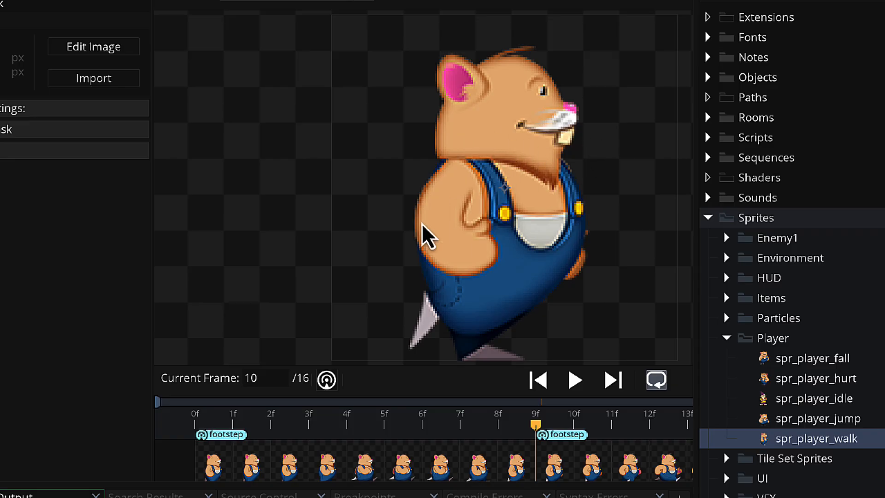
Step: Compare frames 1 and 10 of spr_player_walk at the footstep broadcast markers
left_click(183, 416)
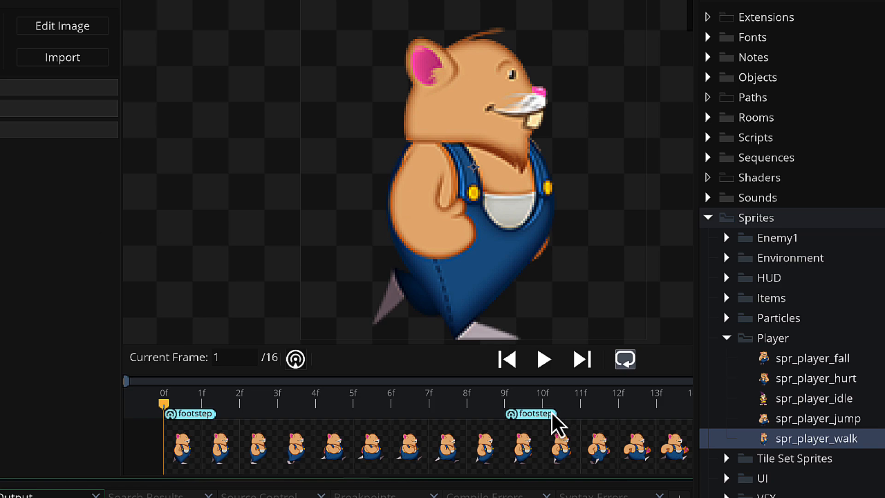
left_click(502, 403)
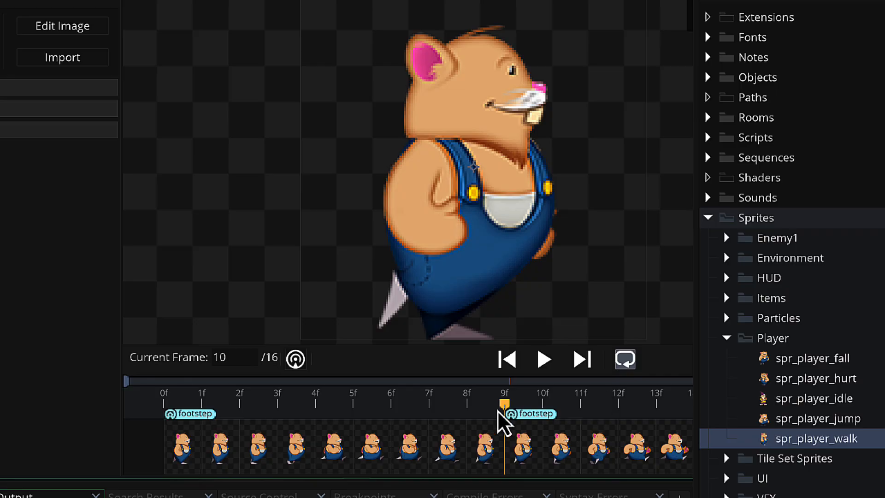
left_click(155, 408)
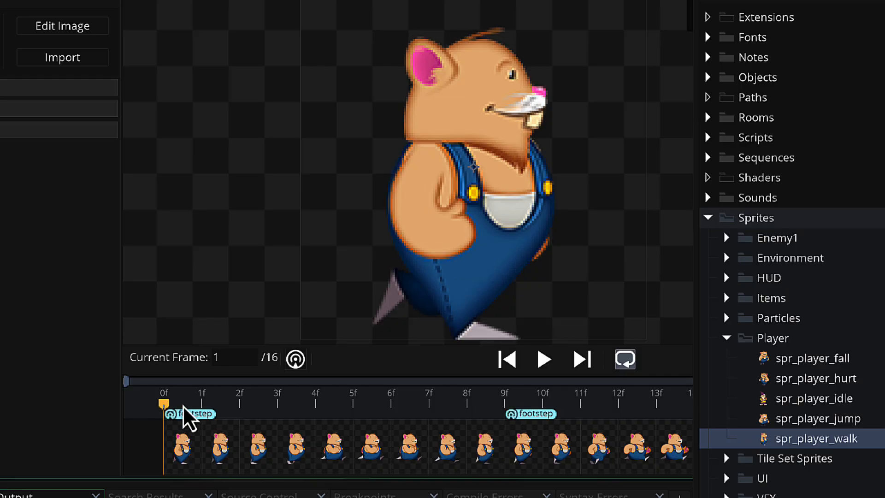
left_click_drag(187, 415, 516, 424)
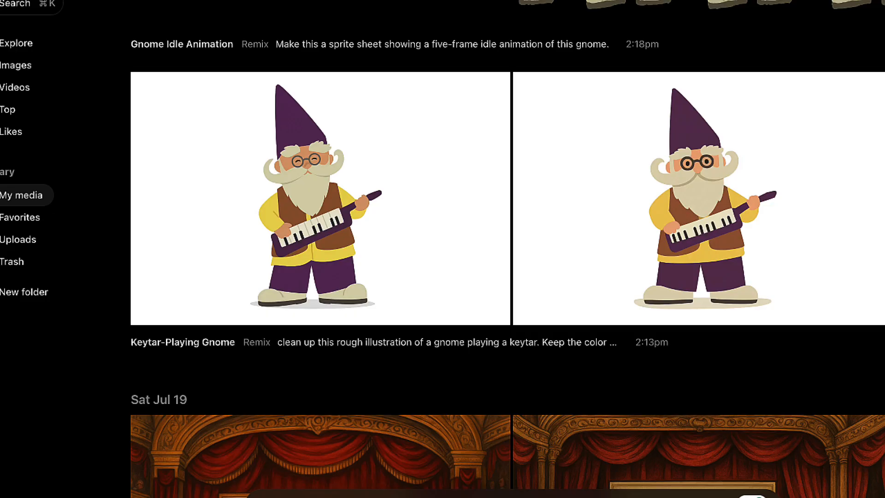
Step: In the image generator's media library, examine the enlarged Keytar-Playing Gnome and the Gnome Idle Animation sprite sheets
mouse_move(391, 150)
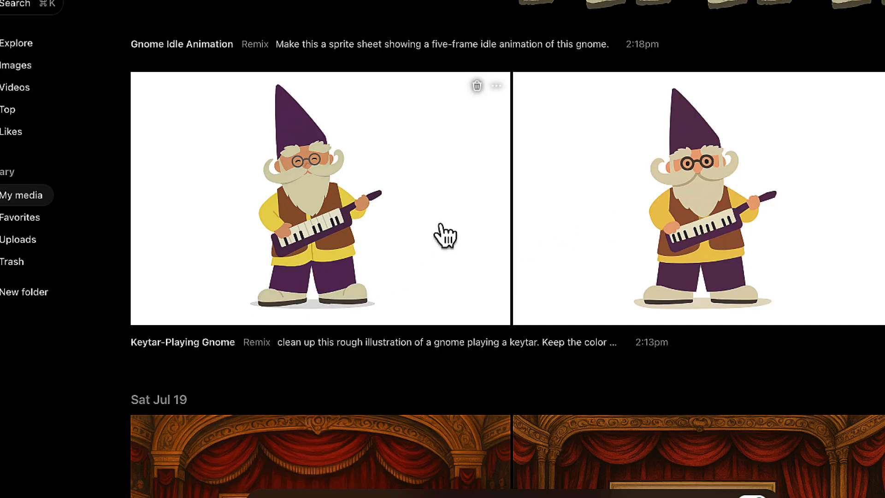
left_click(409, 226)
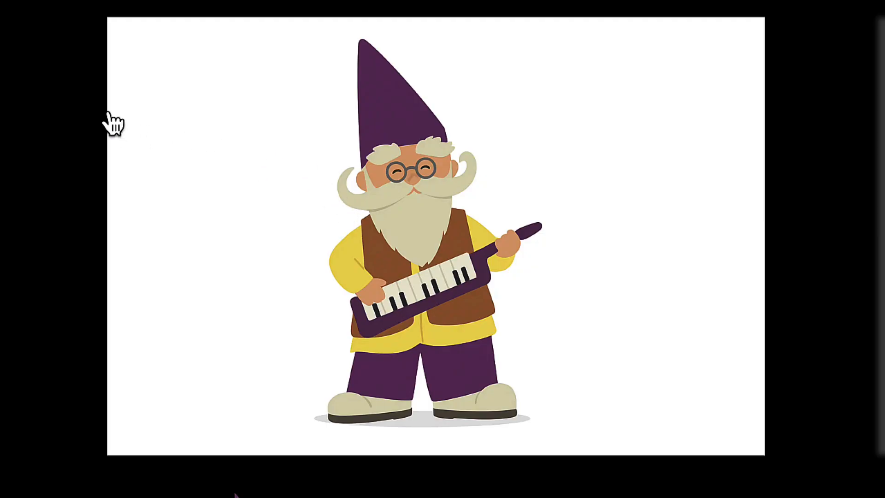
left_click(89, 110)
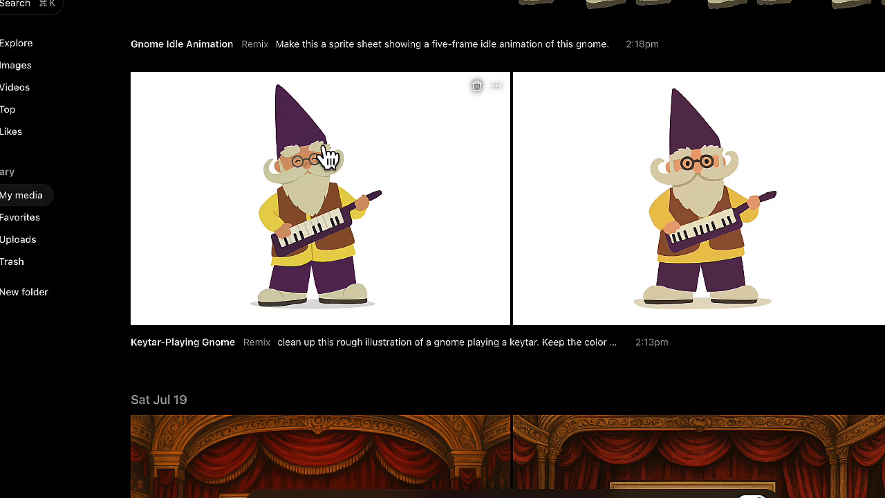
scroll(324, 149, "up", 10)
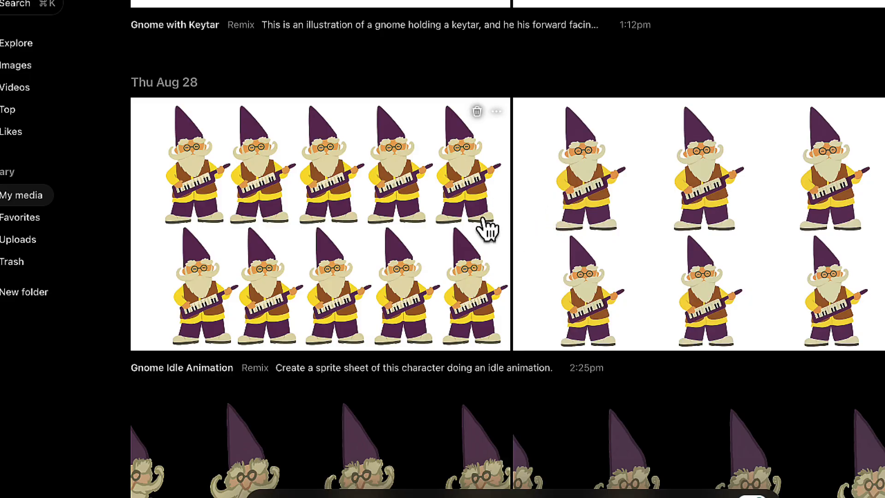
scroll(483, 222, "up", 1)
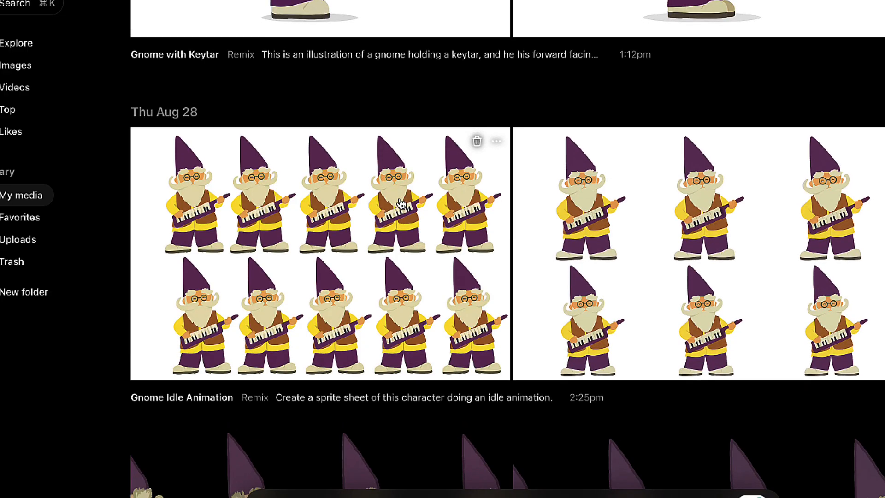
scroll(401, 204, "up", 5)
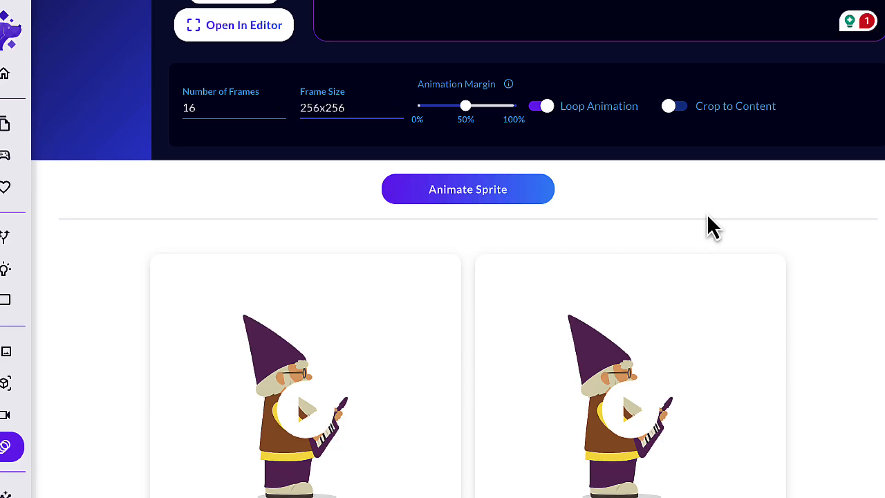
Step: In Sprite Generator, review the running-gnome prompt and settings, and preview the second generated animation
scroll(517, 326, "up", 3)
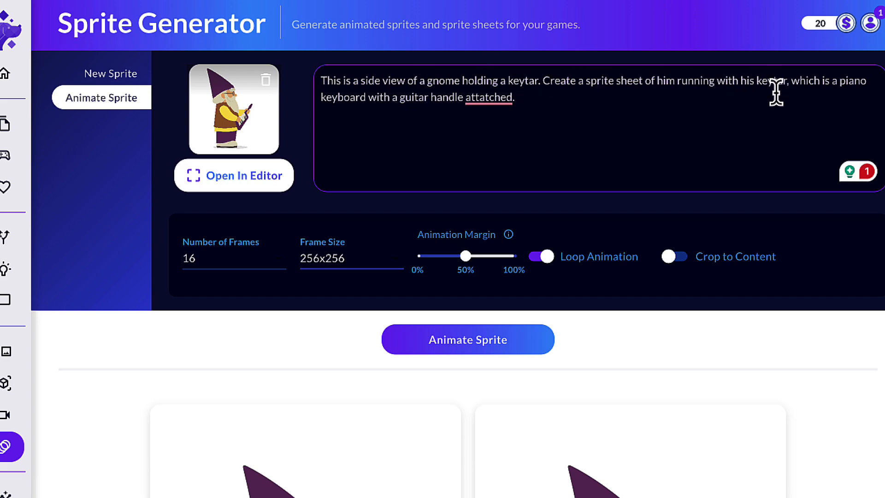
scroll(670, 144, "down", 3)
scroll(673, 148, "down", 1)
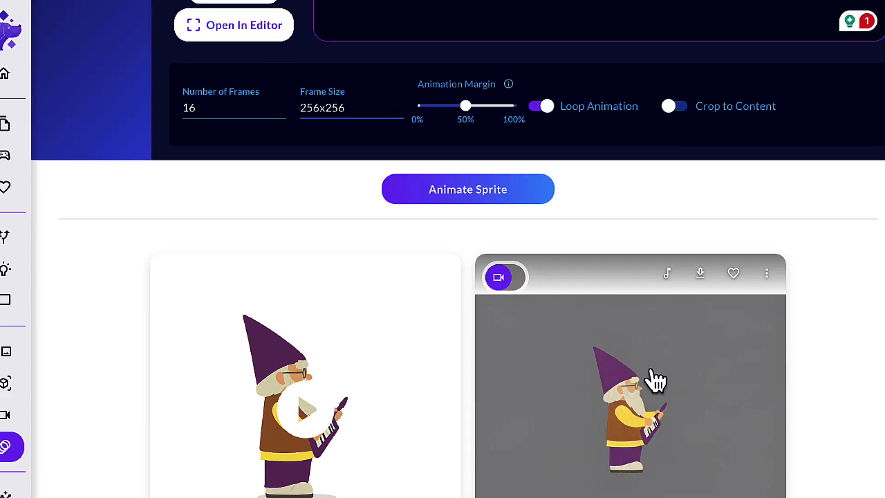
mouse_move(689, 441)
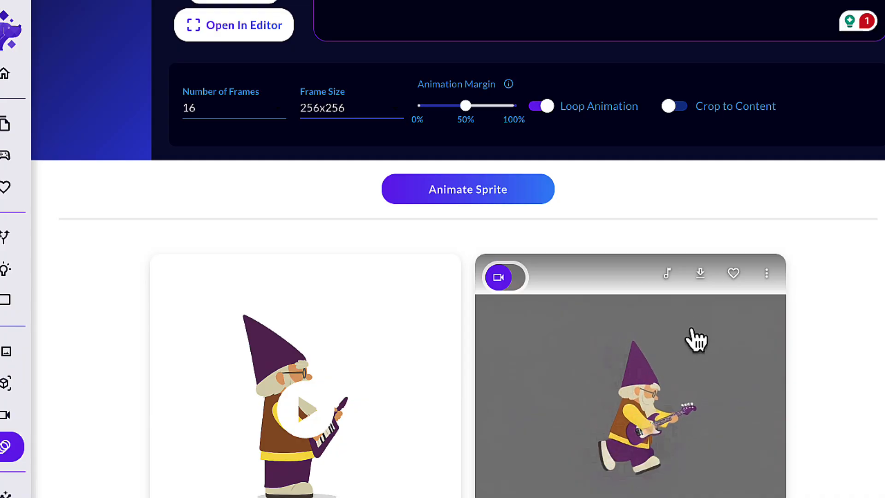
scroll(700, 198, "up", 3)
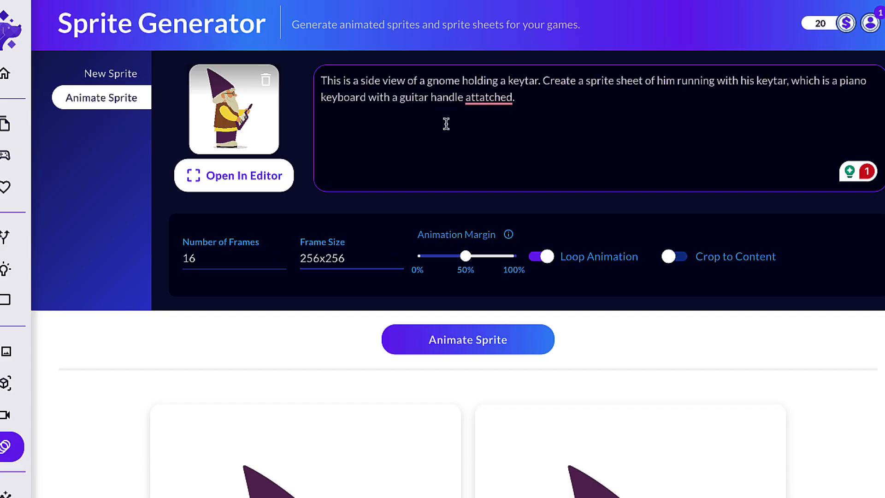
scroll(448, 123, "down", 3)
scroll(456, 127, "up", 1)
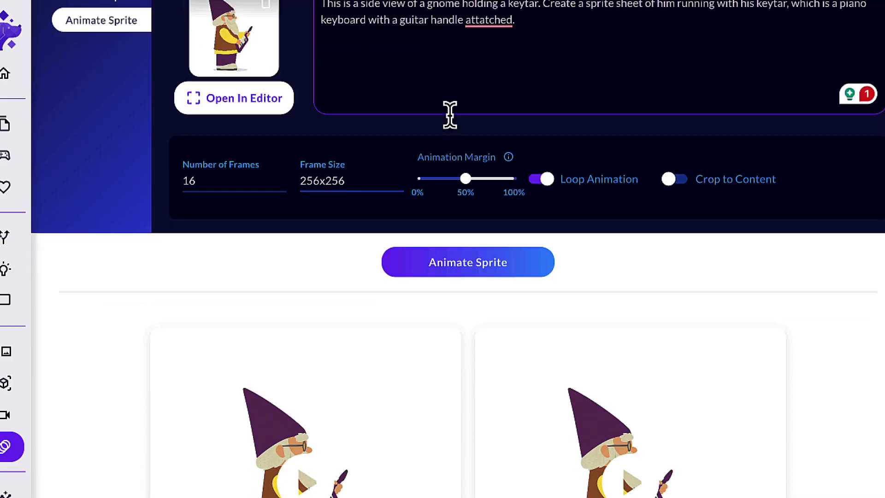
scroll(450, 112, "down", 2)
mouse_move(330, 349)
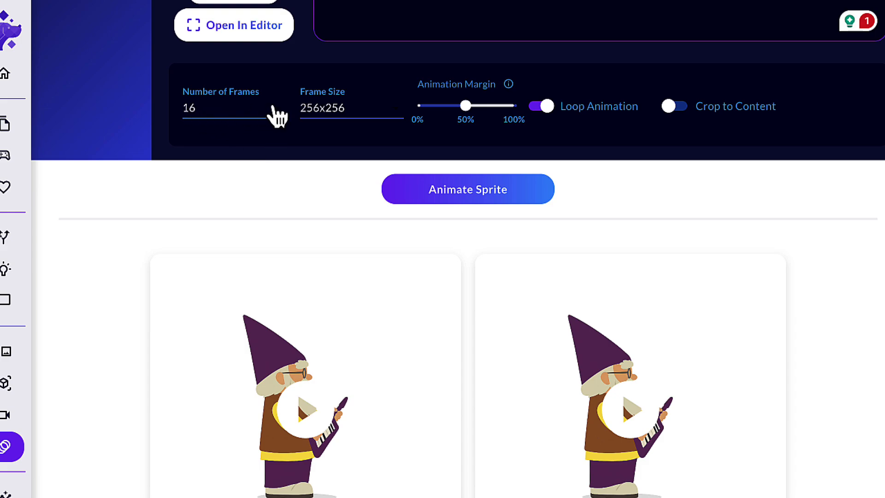
Step: Check the available frame sizes for the sprite animation, leaving 256x256 selected
left_click(343, 109)
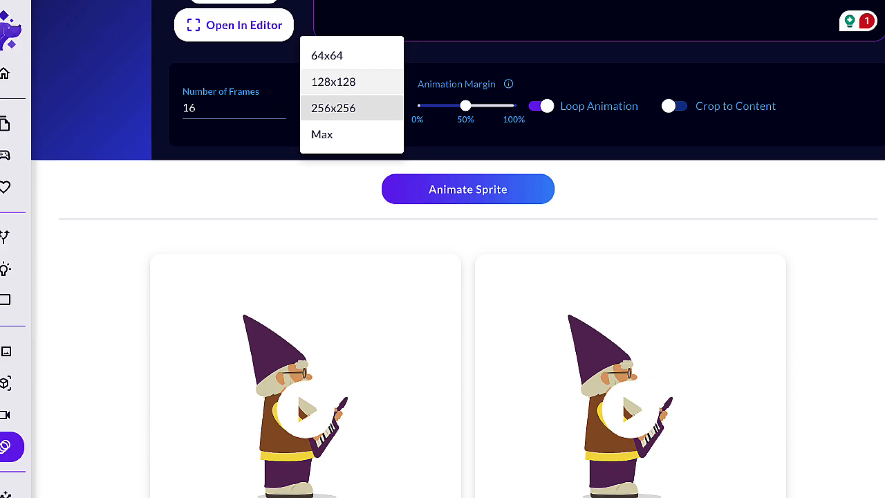
left_click(587, 175)
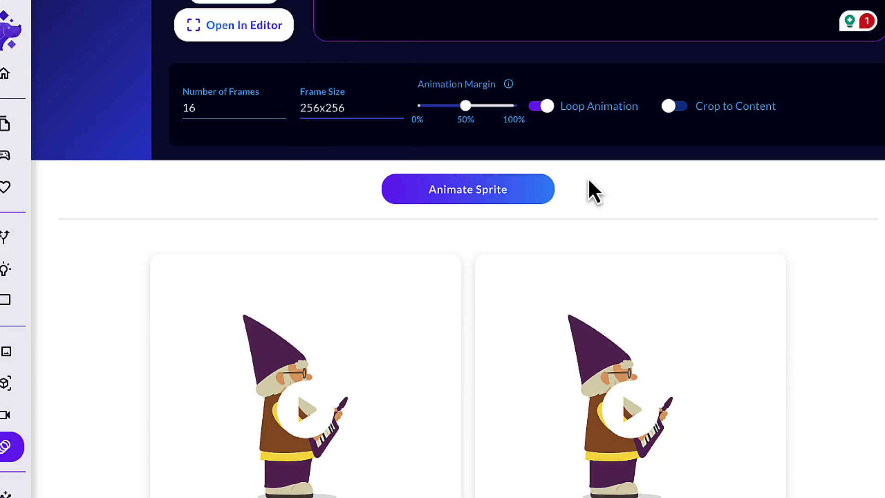
mouse_move(343, 322)
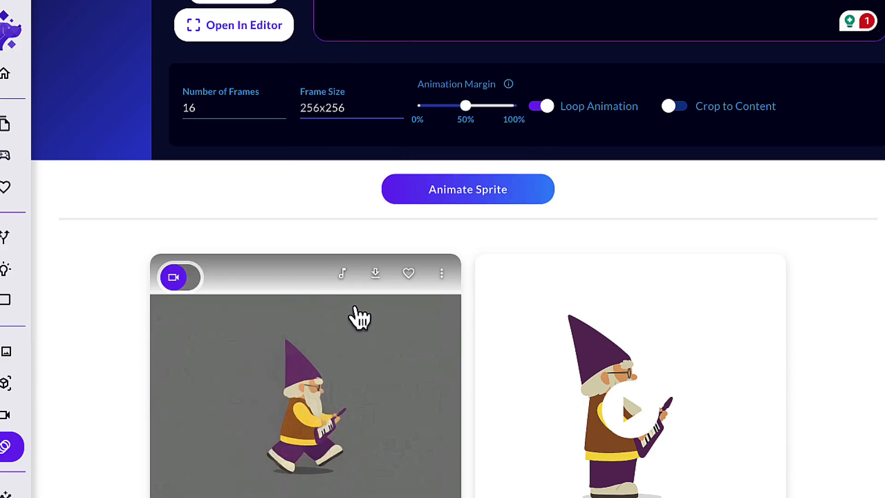
Step: Examine the first gnome animation's Export Sprite Sheet settings and its edit and download options without exporting
left_click(375, 273)
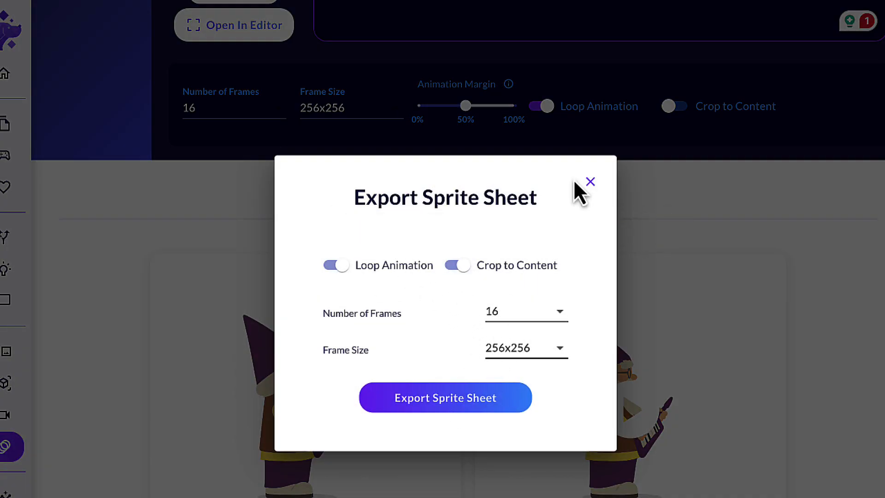
left_click(590, 181)
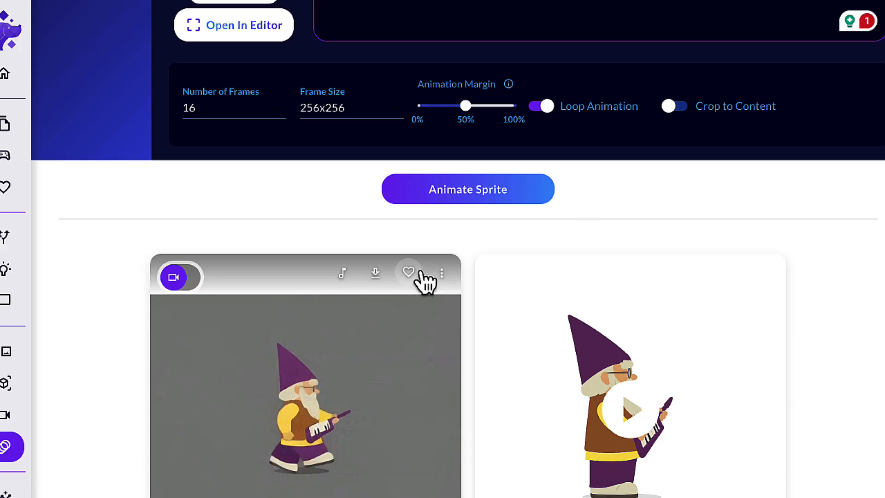
left_click(451, 278)
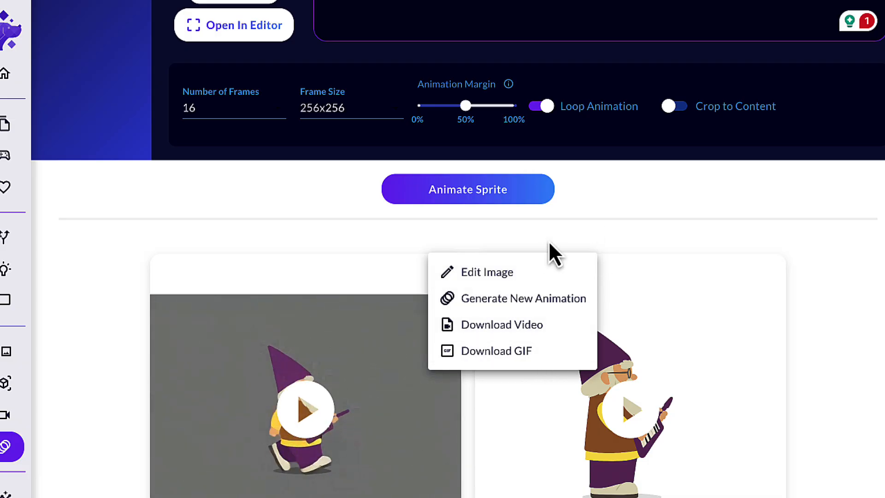
left_click(563, 228)
mouse_move(424, 270)
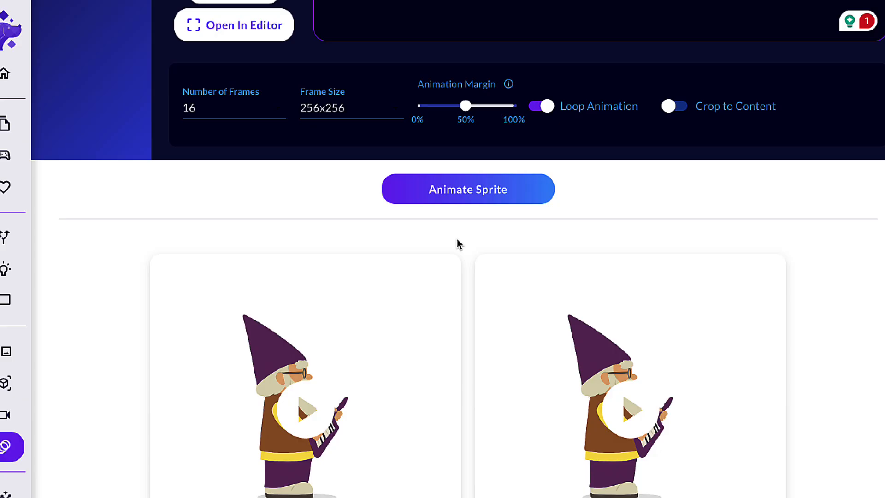
mouse_move(332, 330)
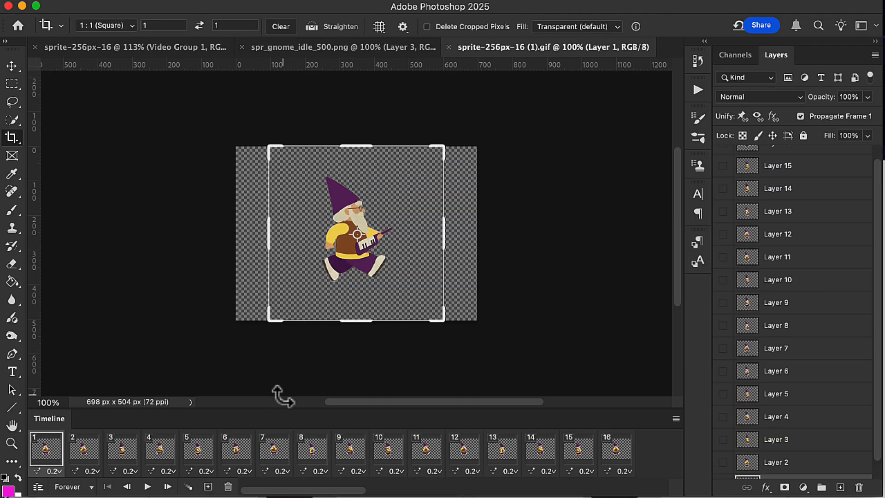
Step: In Photoshop, play and stop the running animation in sprite-256px-16 (1).gif, and view spr_gnome_idle_500.png for comparison
left_click(147, 488)
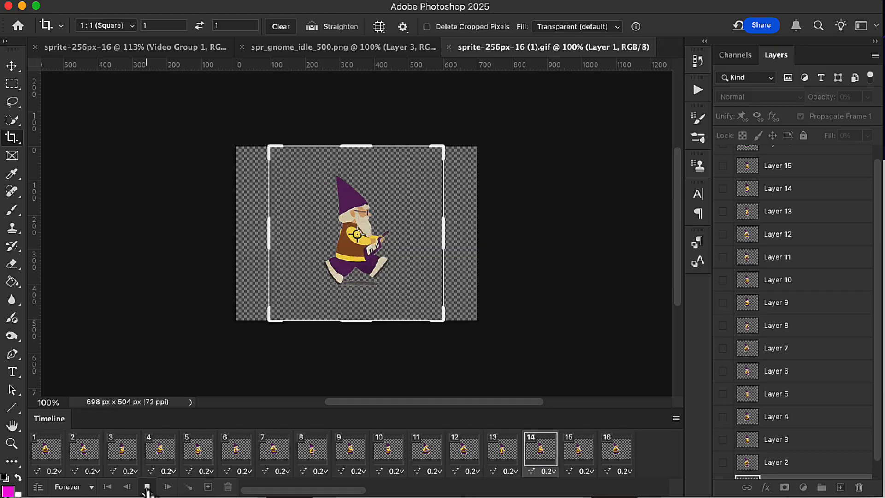
left_click(147, 487)
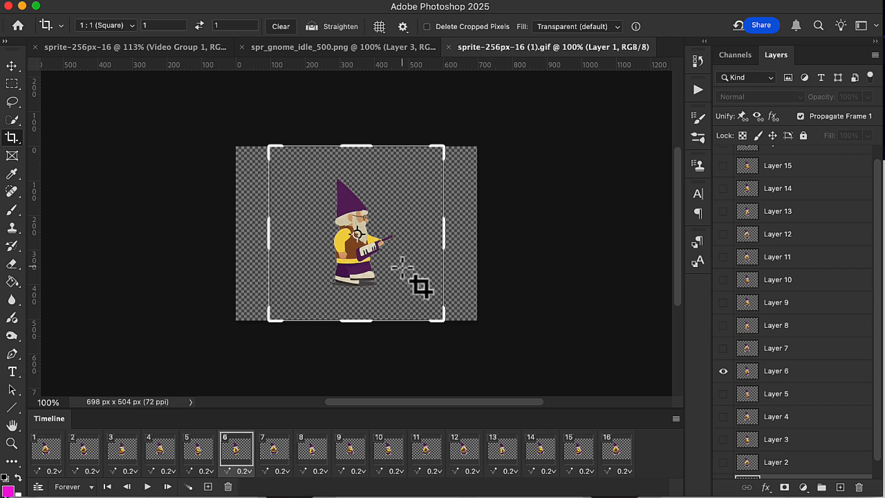
left_click(318, 47)
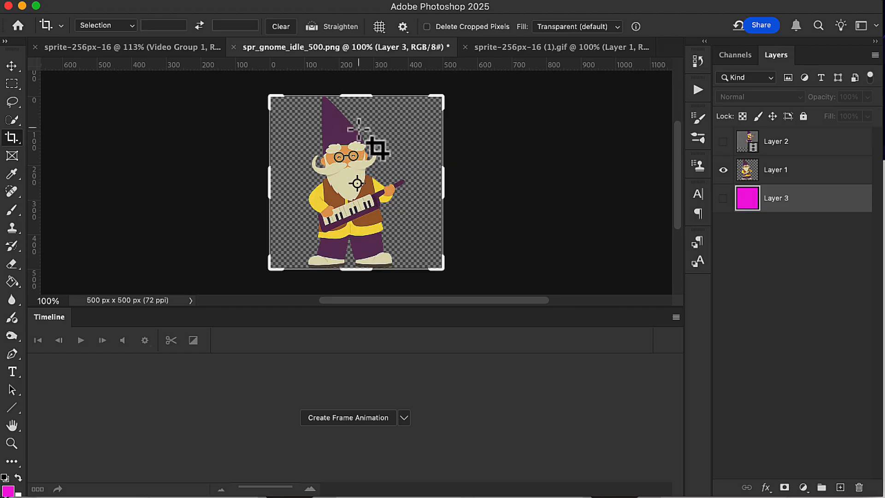
Step: Crop sprite-256px-16 (1).gif to a 1:1 square of about 384 x 385 px around the gnome
left_click(520, 47)
left_click_drag(273, 318, 277, 297)
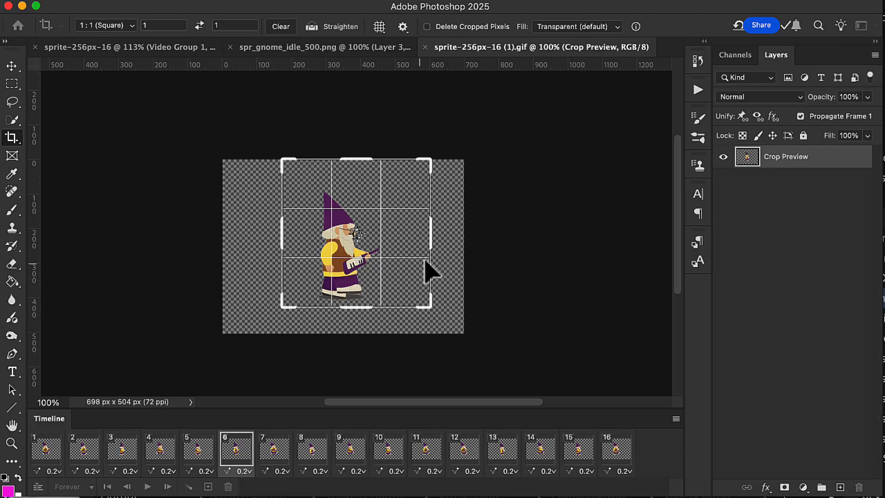
left_click_drag(430, 161, 415, 170)
left_click_drag(381, 193, 375, 195)
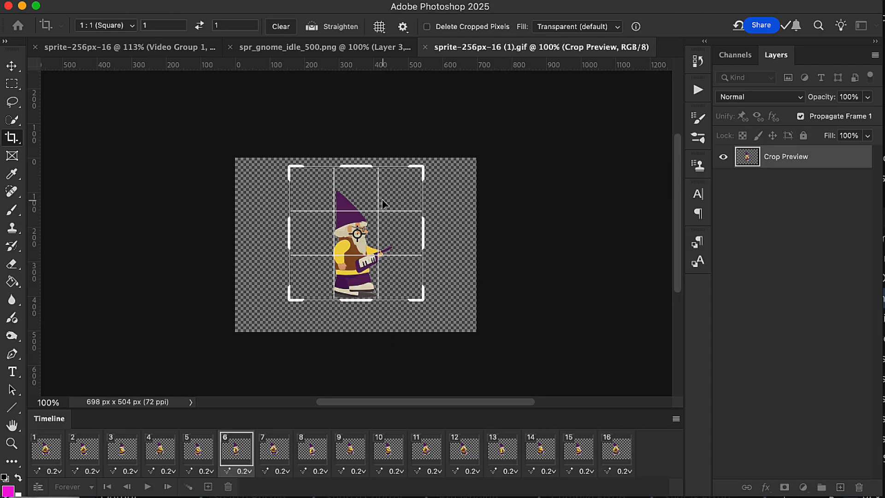
key("Return")
Step: Make all 16 frame layers visible and place a horizontal guide just above the tip of the gnome's hat
scroll(721, 474, "down", 3)
left_click_drag(721, 475, 717, 205)
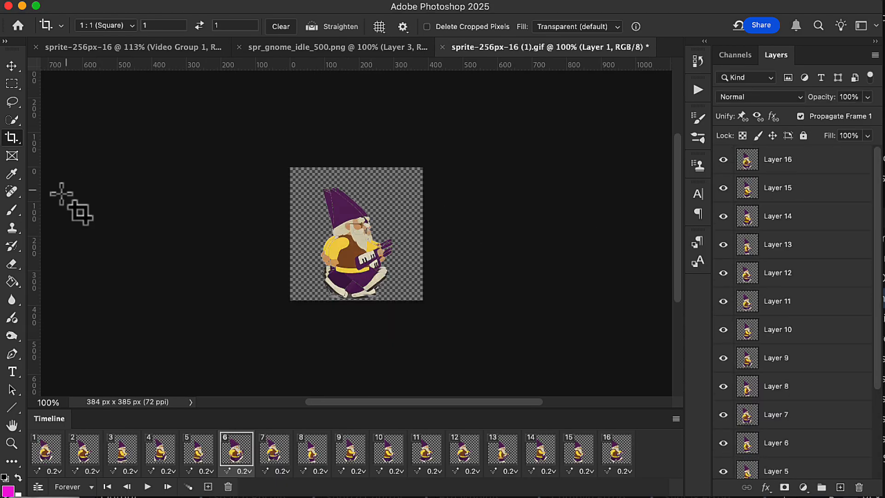
left_click_drag(149, 68, 149, 184)
scroll(247, 217, "up", 5)
left_click(336, 0)
left_click(361, 174)
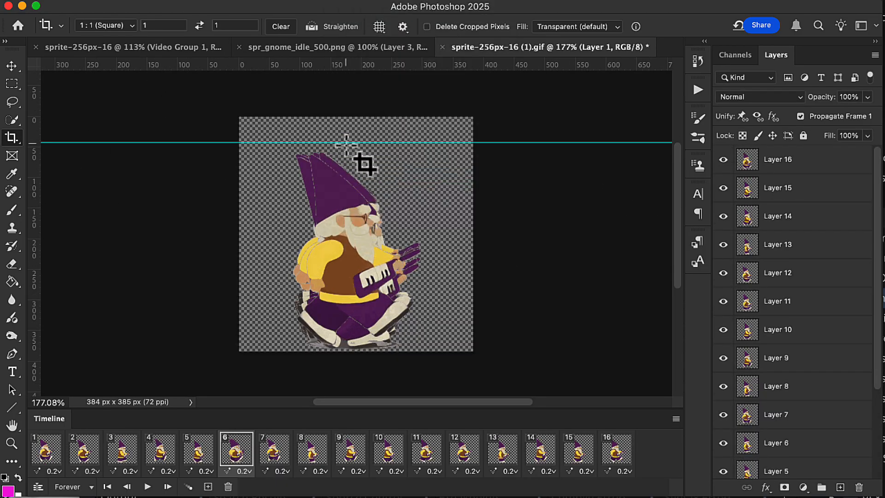
key("v")
left_click_drag(232, 144, 232, 148)
Step: Crop the canvas tighter to a square of about 332 x 333 px, with its upper edge on the guide
left_click(11, 138)
left_click_drag(239, 117, 261, 132)
left_click_drag(370, 197, 391, 197)
key("Return")
Step: Resize the image to 154 x 154 px and activate the Crop tool
left_click(166, 0)
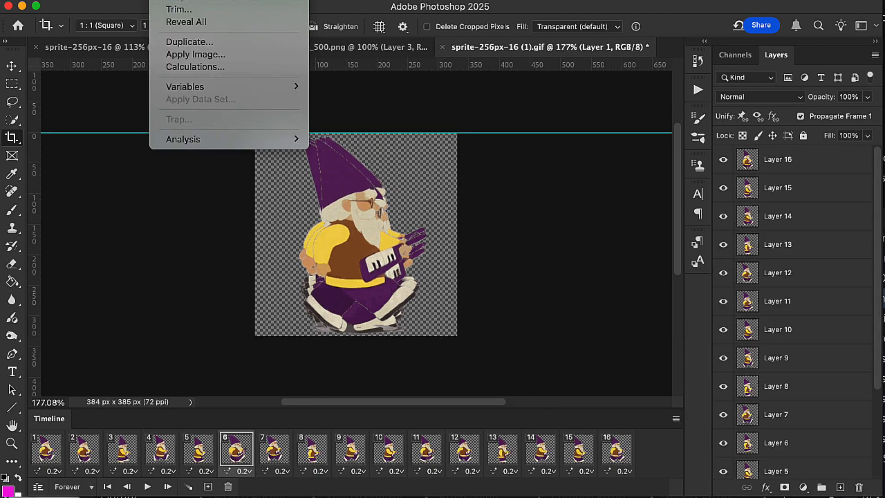
left_click(208, 0)
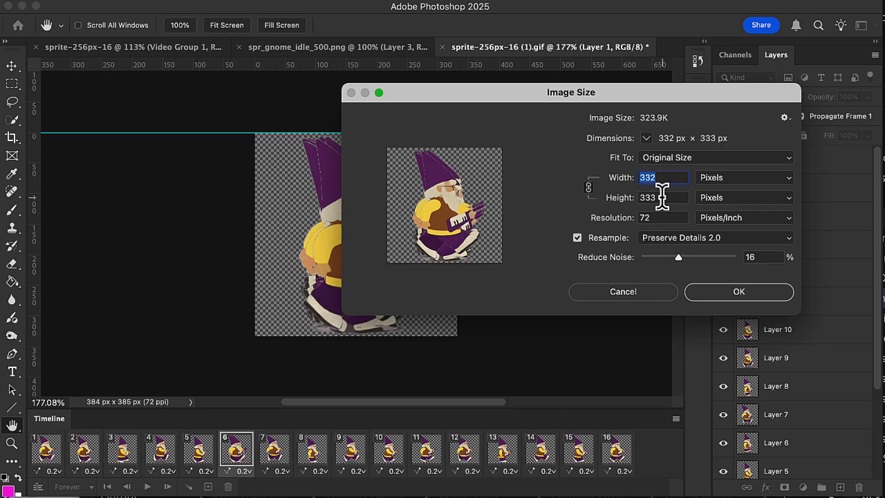
type("1")
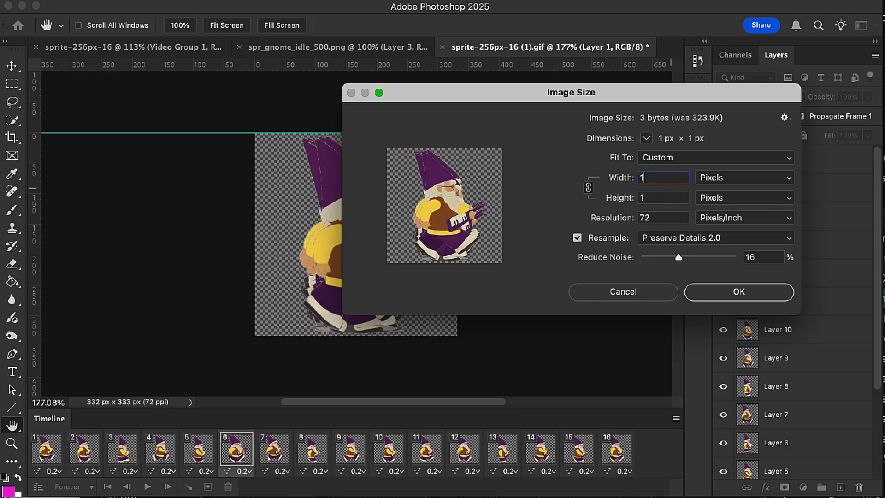
type("54")
left_click(730, 293)
key("c")
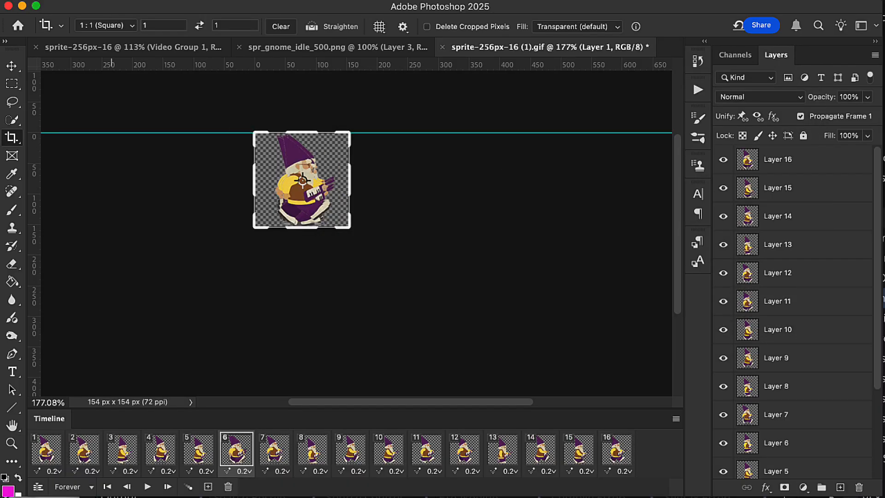
Step: Open the export options for the resized gnome animation
left_click(102, 0)
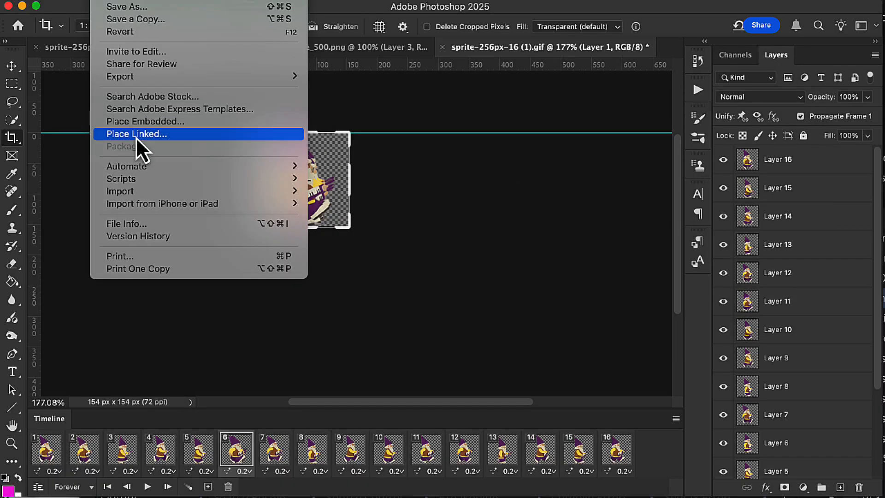
mouse_move(129, 75)
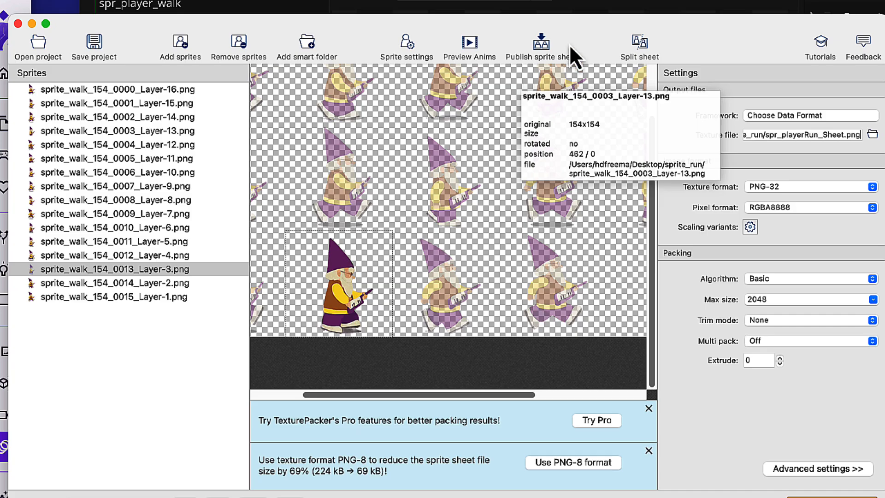
Step: Switch to GameMaker and import spr_playerRun_Sheet.png from the Desktop's sprite_run folder into the spr_player_walk sprite
left_click(560, 6)
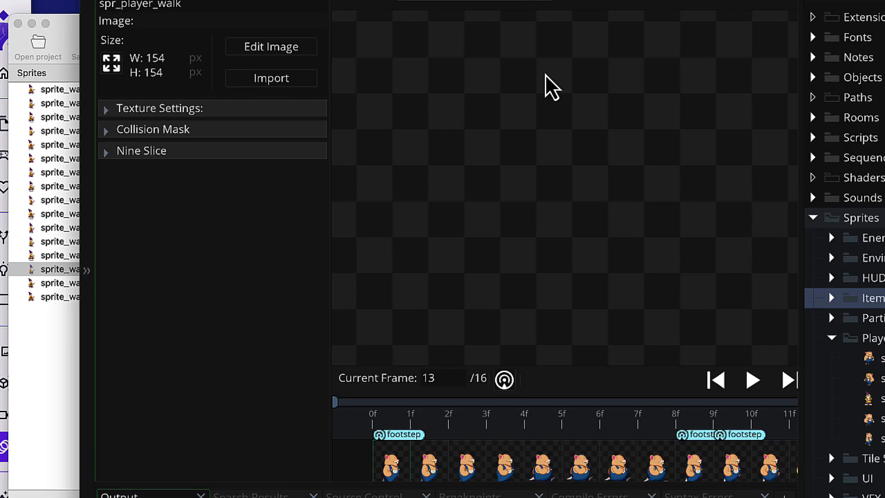
left_click(265, 82)
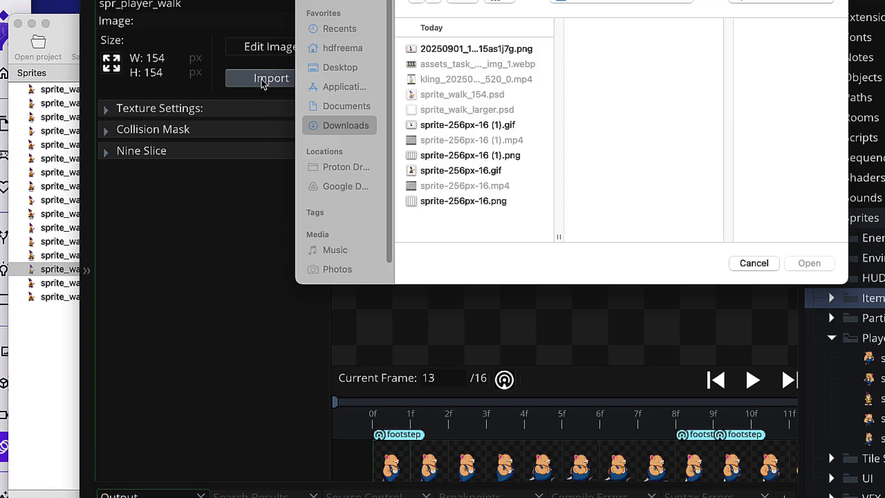
left_click(345, 67)
left_click(435, 91)
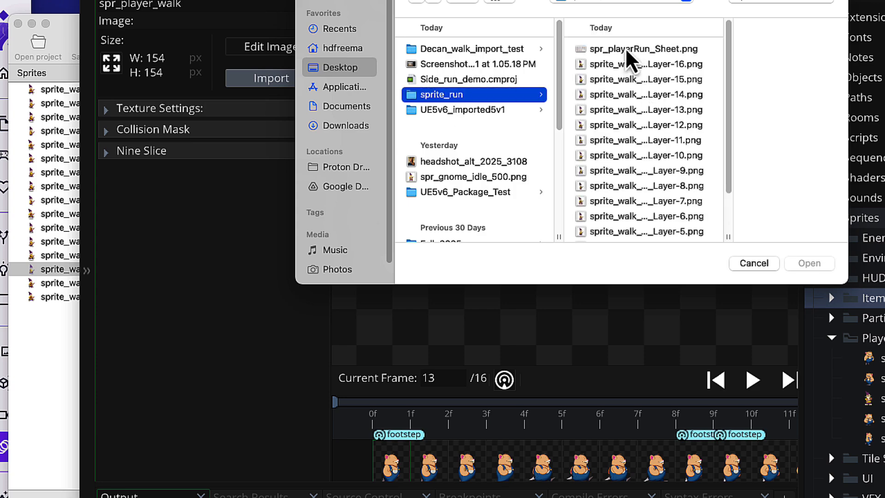
left_click(628, 56)
left_click(811, 264)
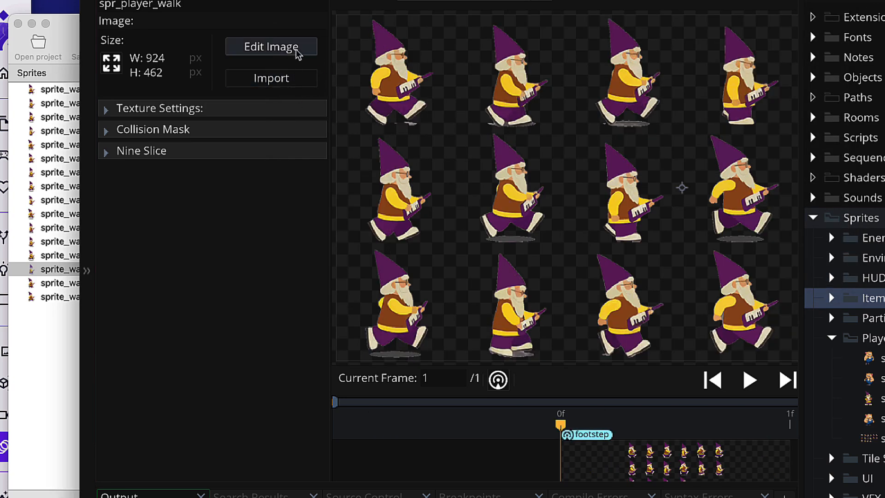
Step: Open the imported sheet for image editing and set up Convert to Frames with 16 frames and 6 frames per row
left_click(297, 52)
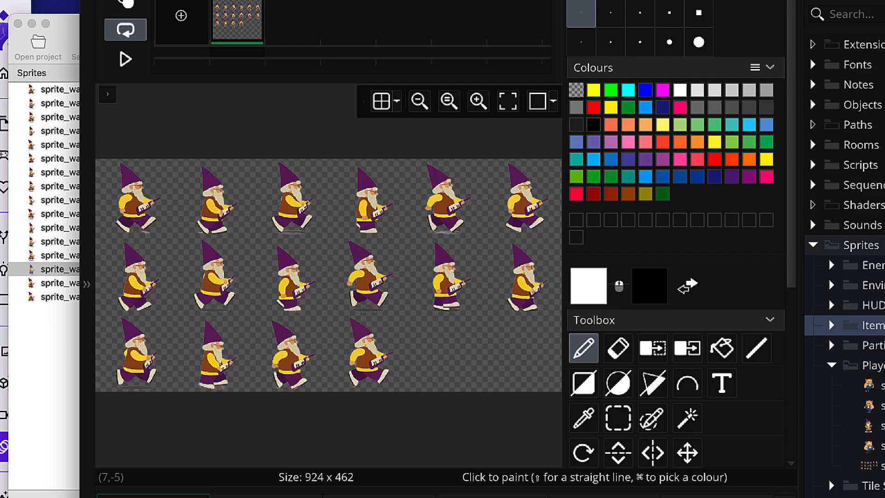
left_click(660, 0)
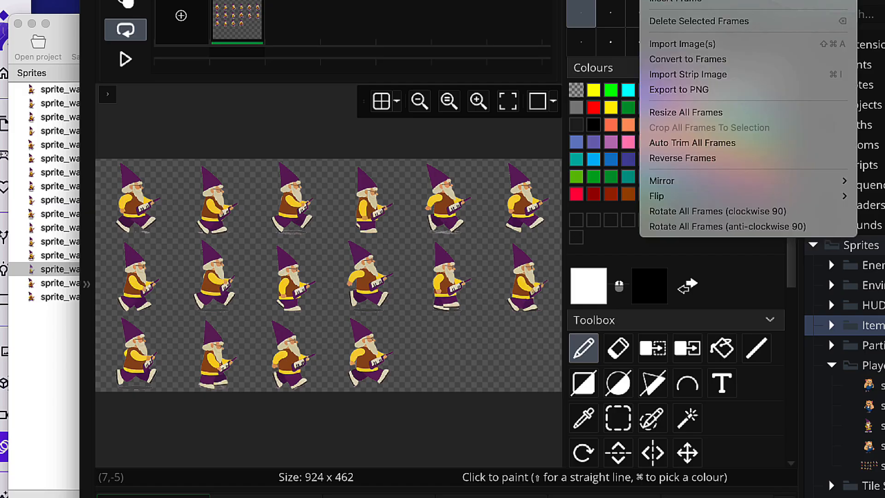
left_click(684, 59)
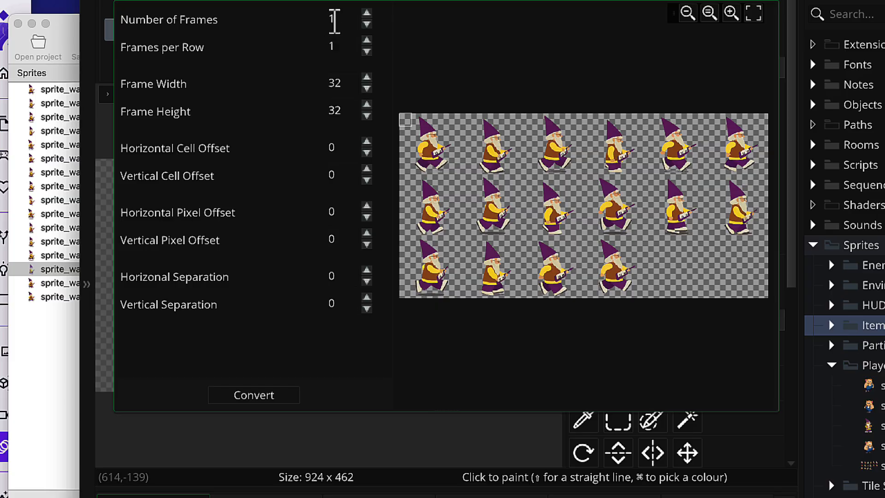
left_click(333, 44)
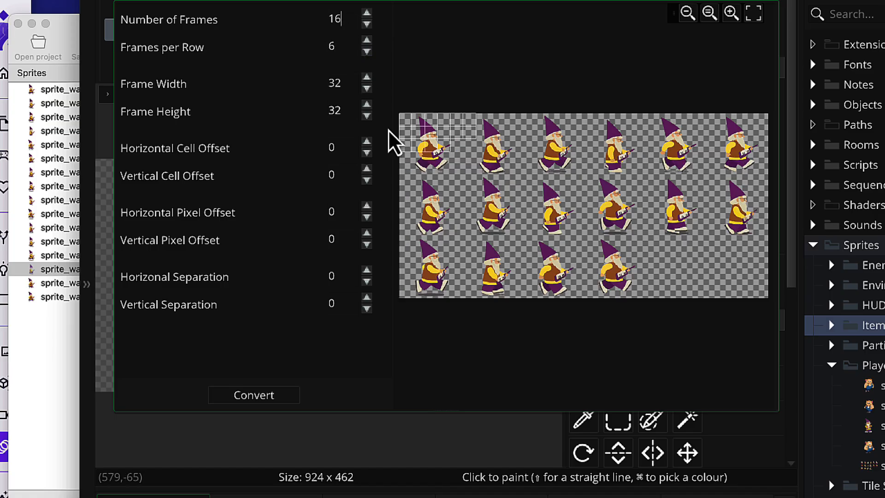
Step: Set the frame width and height to 154 and convert the sheet, replacing the existing sprite frames
double_click(340, 83)
type("154")
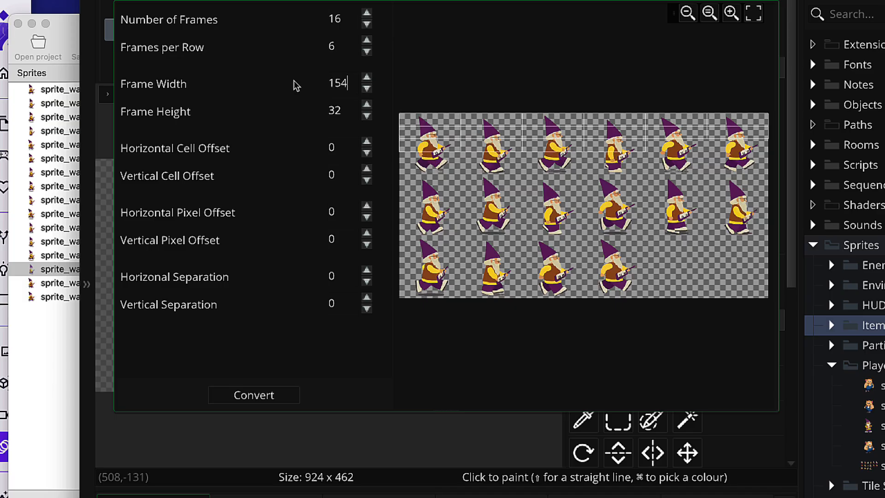
double_click(340, 111)
type("16")
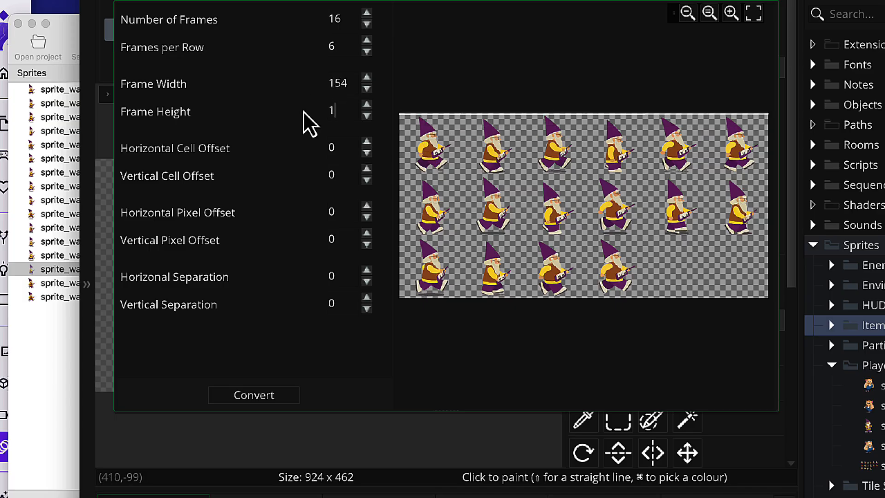
type("4")
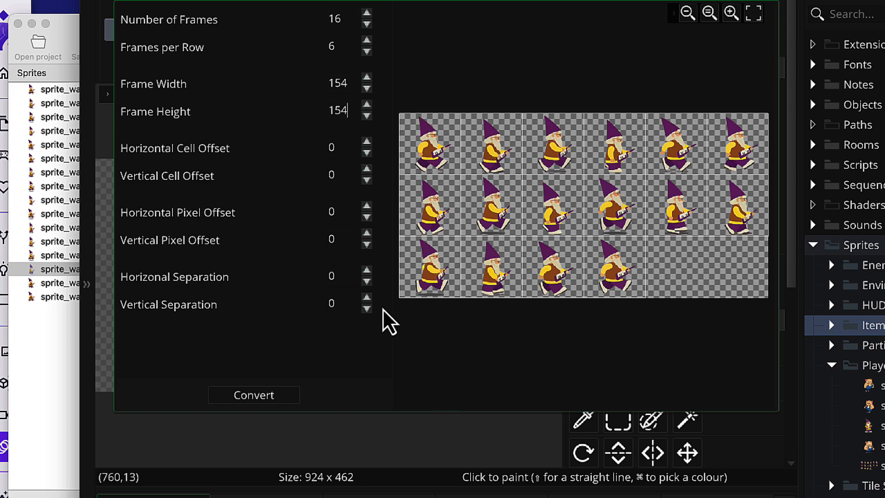
left_click(268, 397)
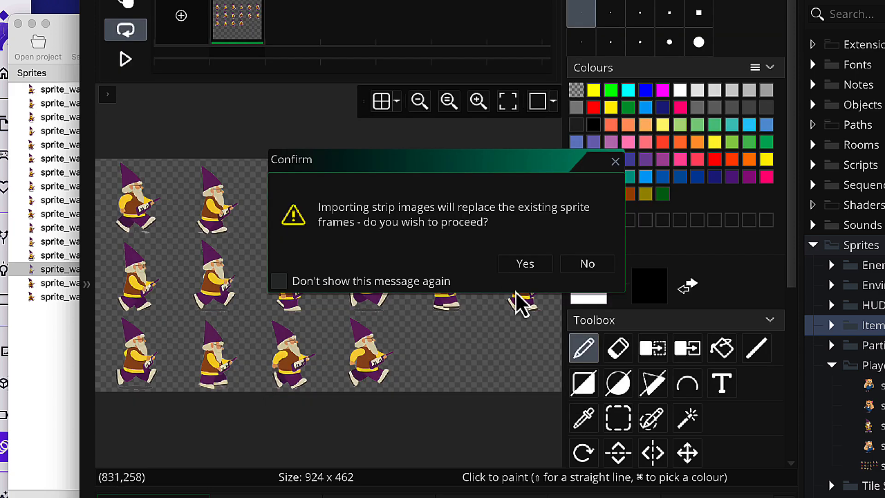
left_click(526, 265)
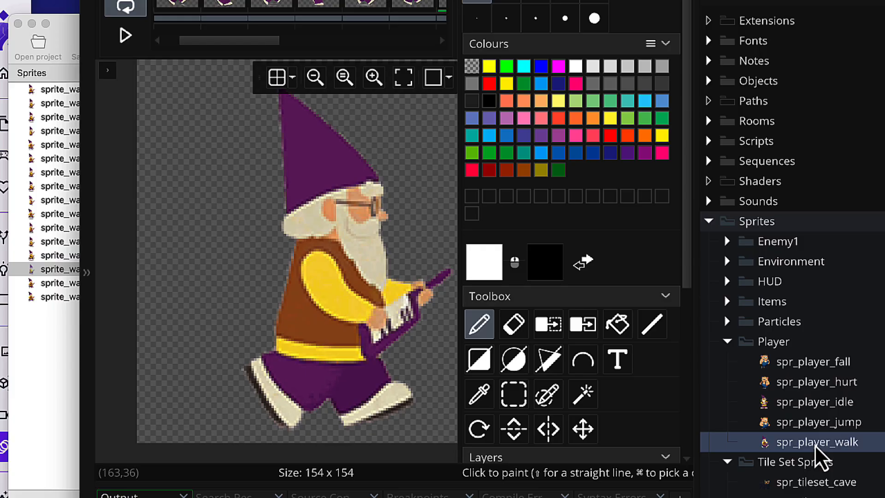
Step: Open the spr_player_walk sprite and set its playback speed to 15 frames per second
double_click(815, 445)
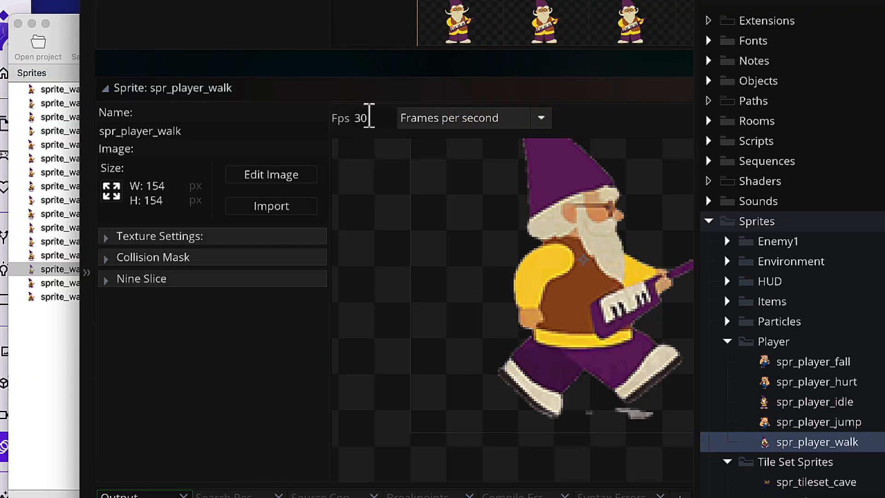
left_click(361, 118)
type("15")
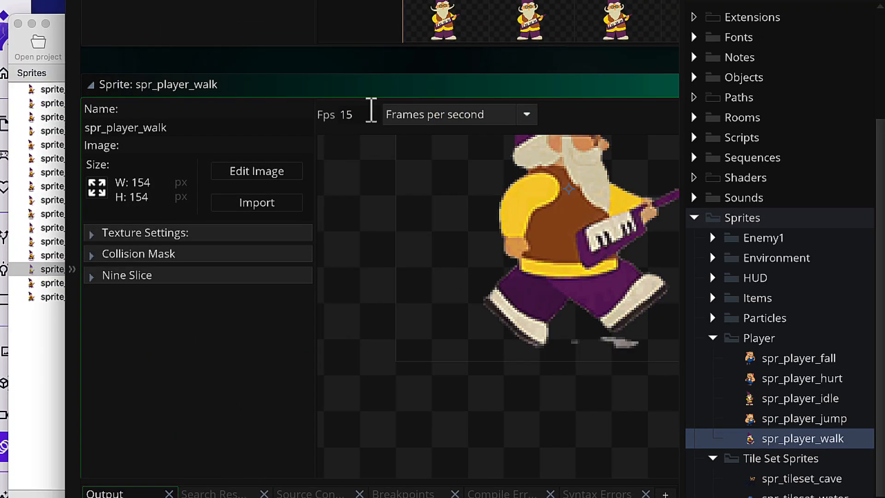